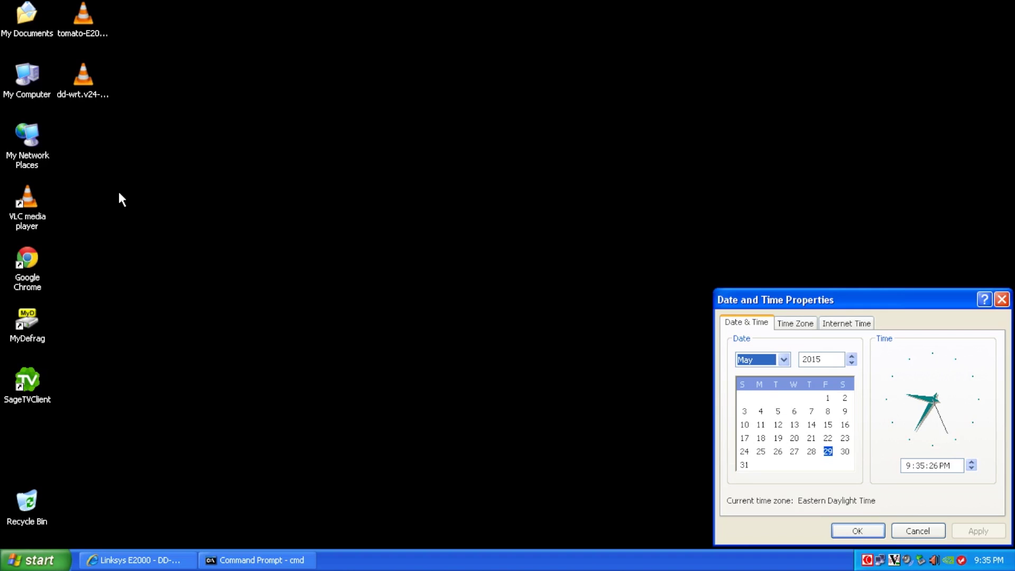
# Step: Restore the E2000 DD-WRT wiki browser window and open a new blank tab
pyautogui.click(127, 561)
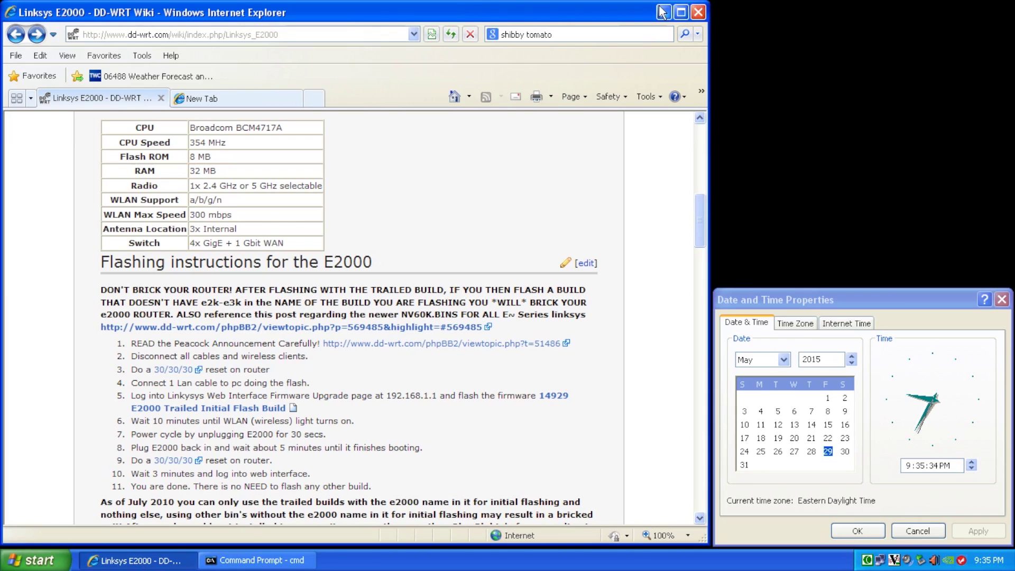
pyautogui.click(255, 98)
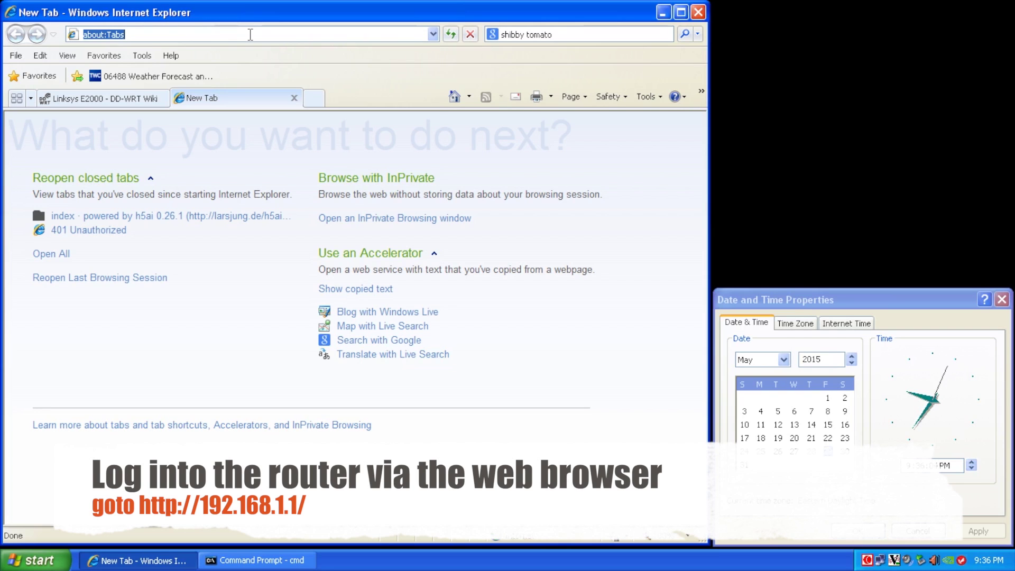
# Step: Load 192.168.1.1 and log in to the router with its default username and password
pyautogui.write('192.168')
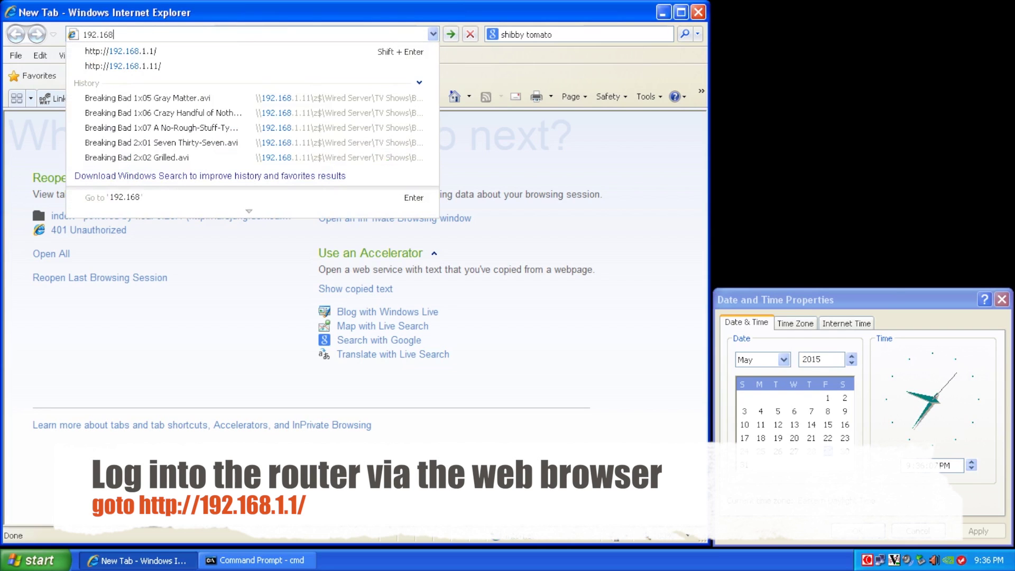
pyautogui.write('.1.1/')
pyautogui.press('Return')
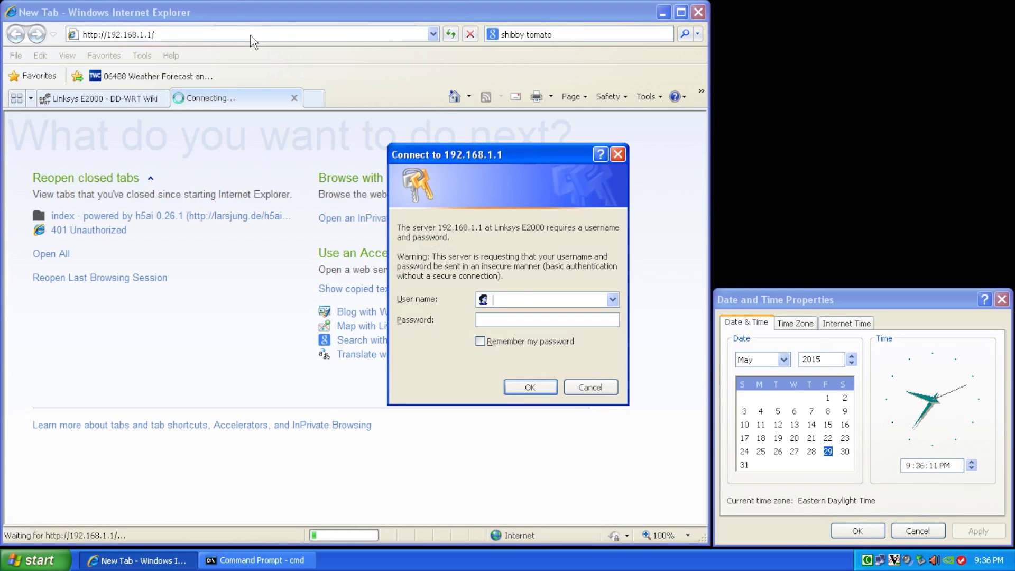
pyautogui.write('admin')
pyautogui.press('Tab')
pyautogui.write('admin')
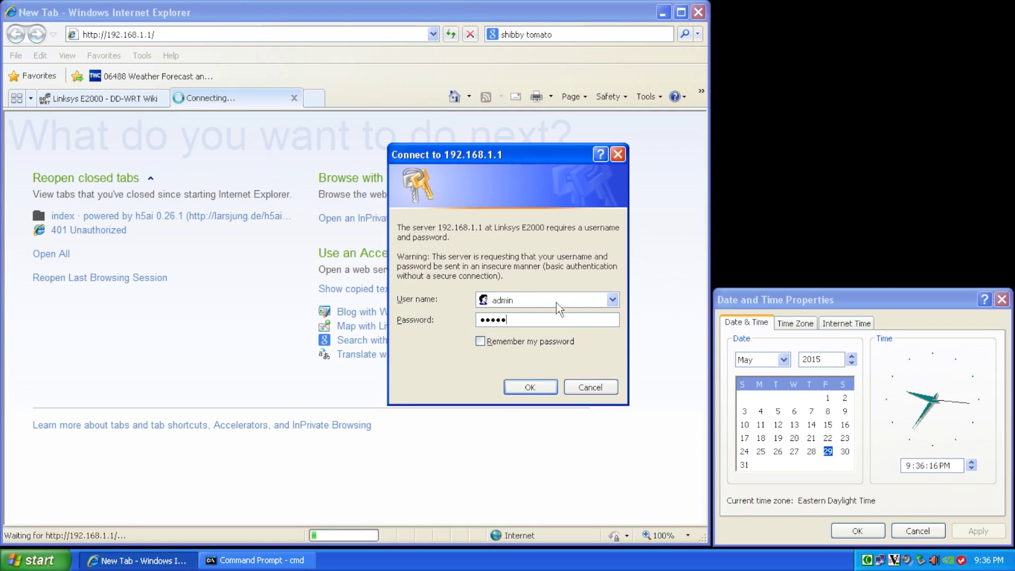
pyautogui.click(513, 386)
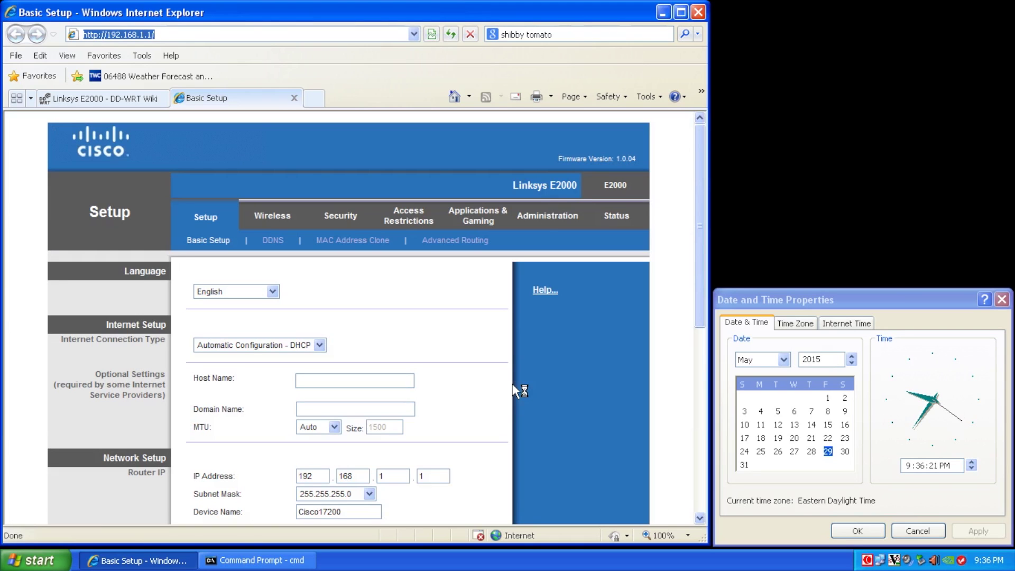
# Step: Flash the router with the dd-wrt v24-14929 e2000 .bin firmware from the Desktop
pyautogui.click(546, 217)
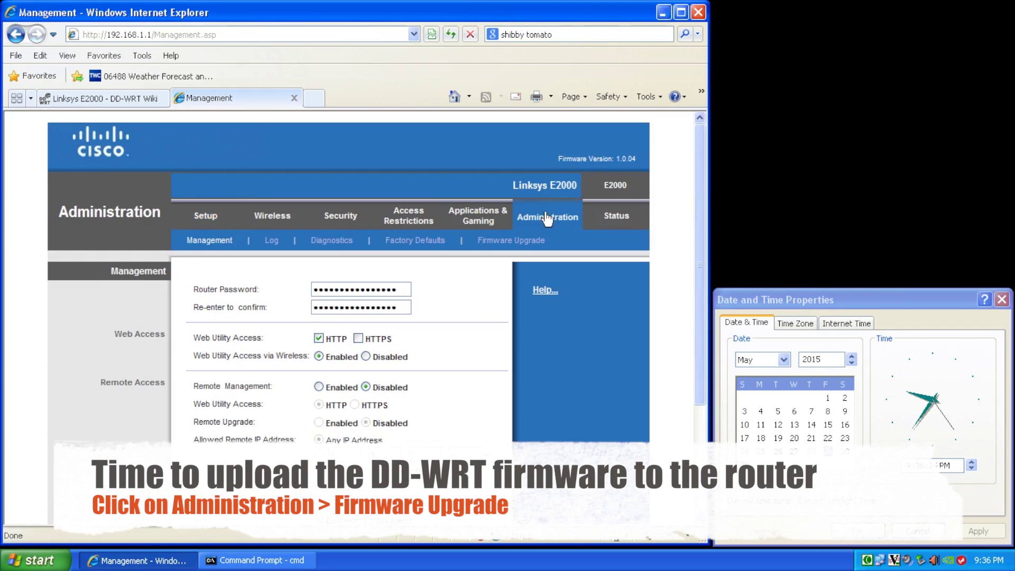
pyautogui.click(510, 241)
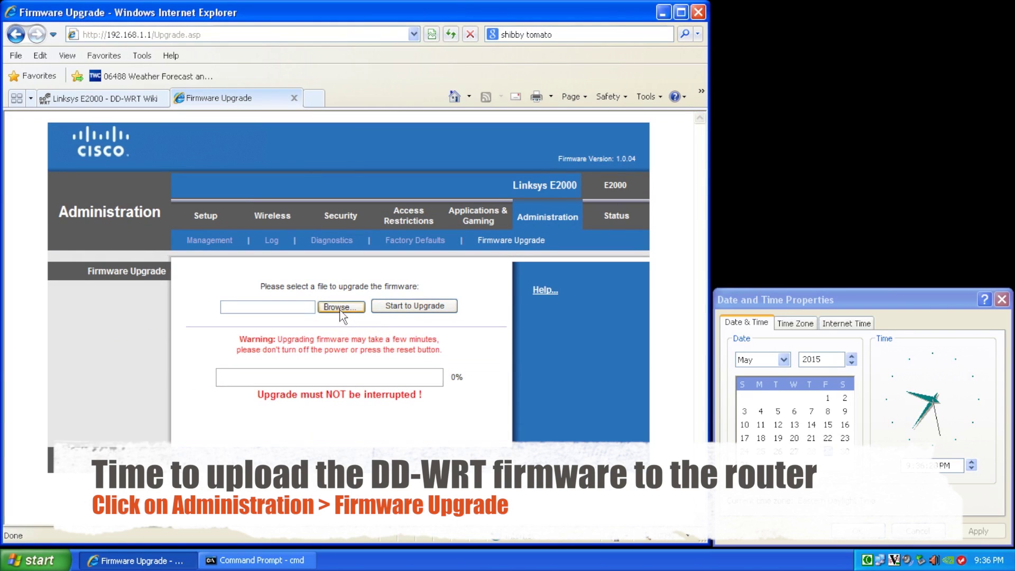
pyautogui.click(340, 307)
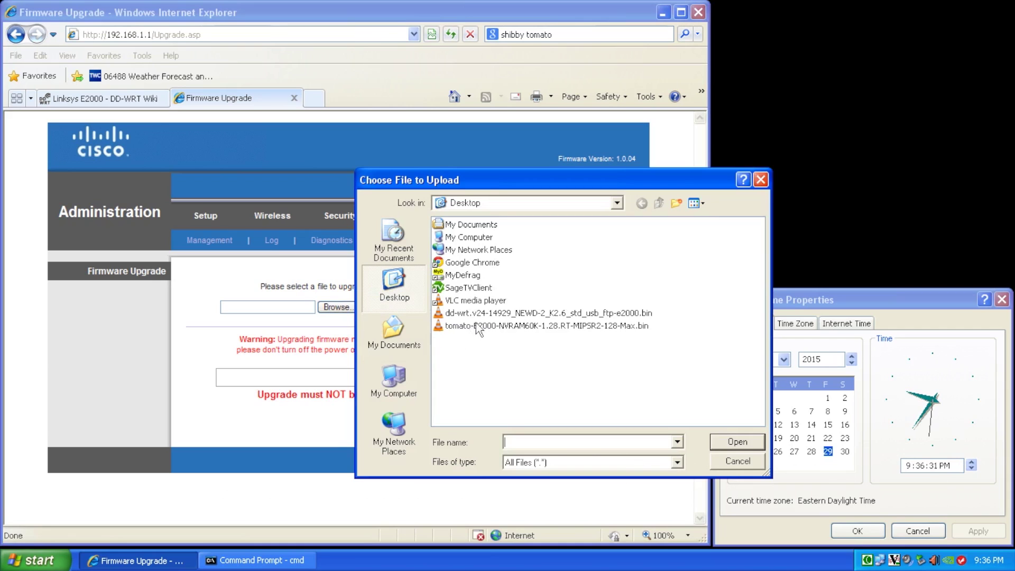
pyautogui.click(499, 313)
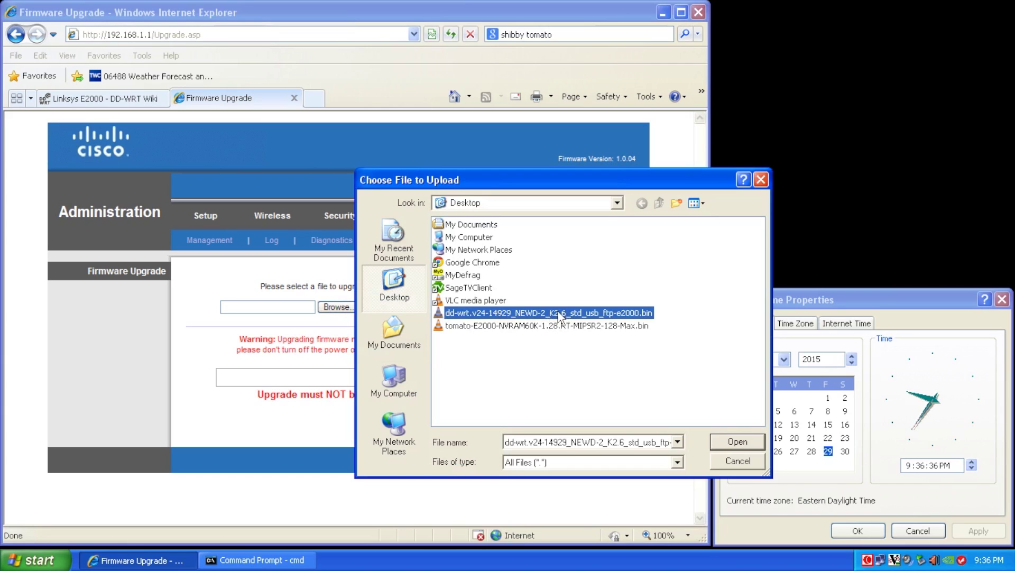
pyautogui.click(738, 442)
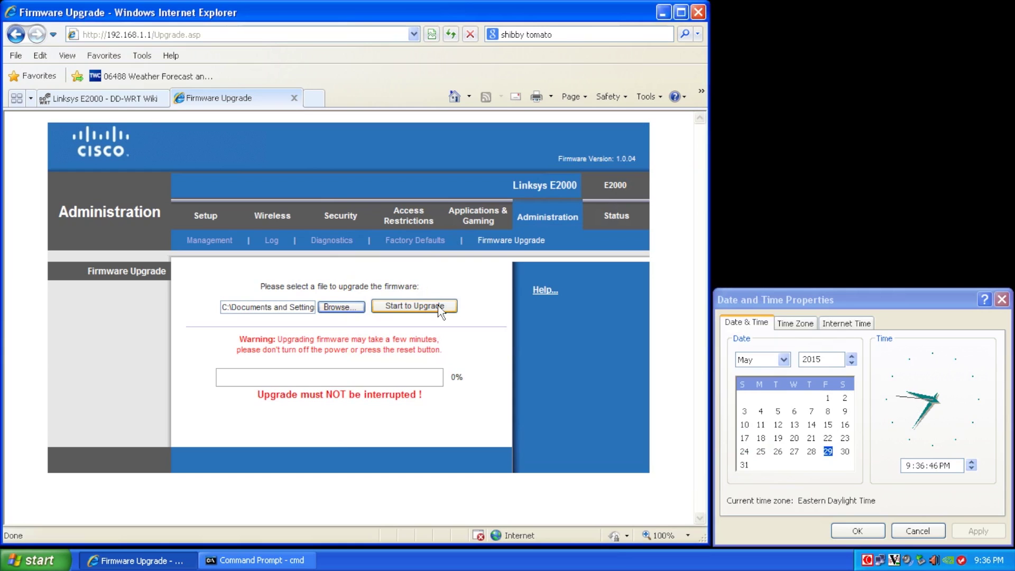
pyautogui.click(439, 308)
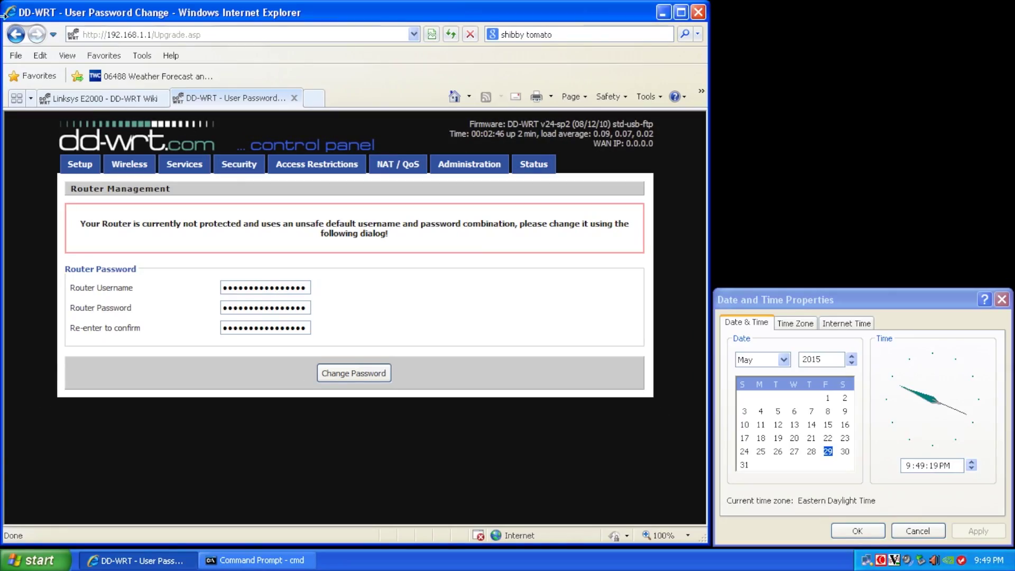
# Step: Reload the page and save a new router username, password and password confirmation
pyautogui.click(864, 516)
pyautogui.click(450, 34)
pyautogui.doubleClick(240, 289)
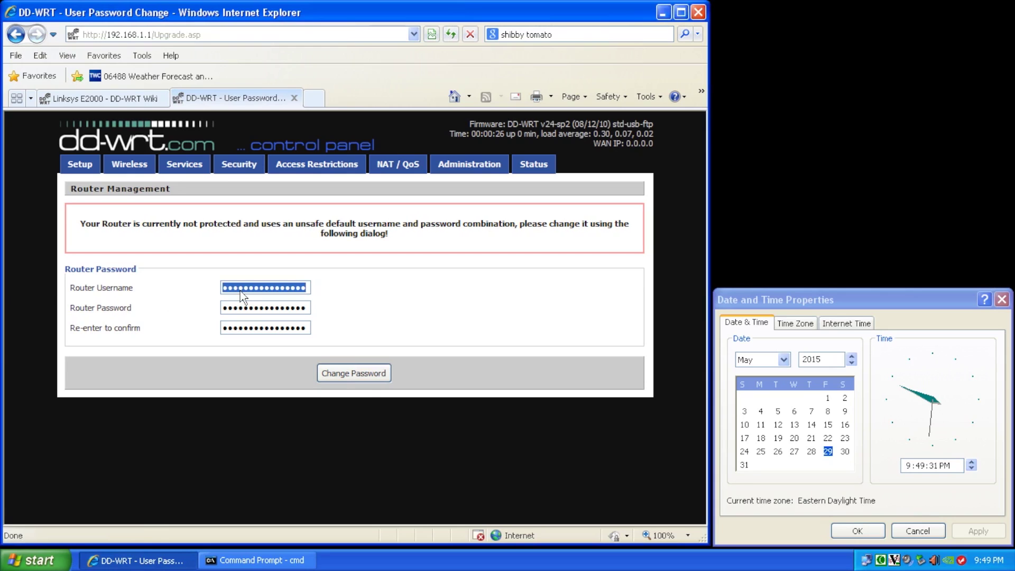
pyautogui.write('adm')
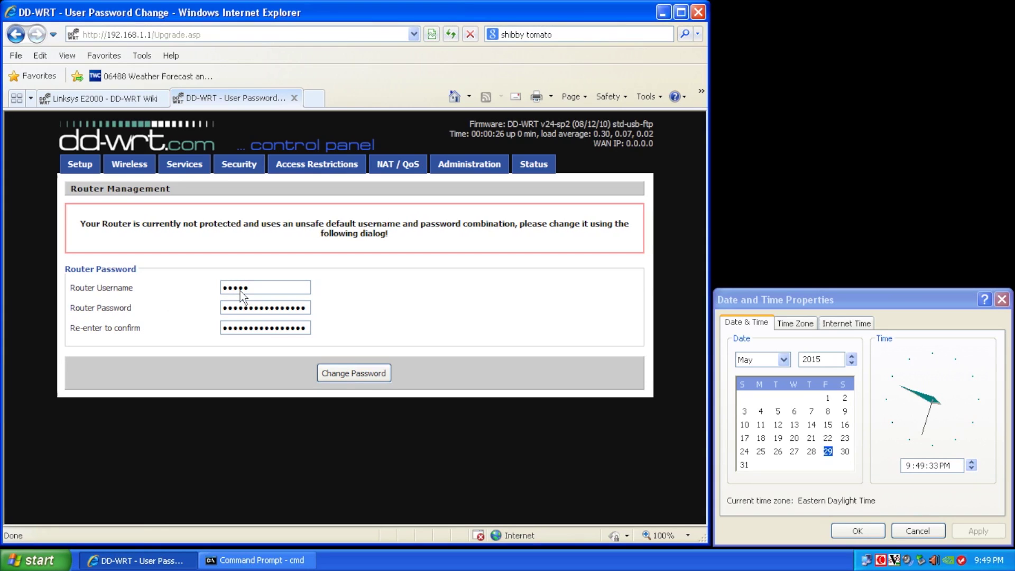
pyautogui.doubleClick(253, 310)
pyautogui.write('••')
pyautogui.press('Tab')
pyautogui.doubleClick(269, 323)
pyautogui.write('•••••')
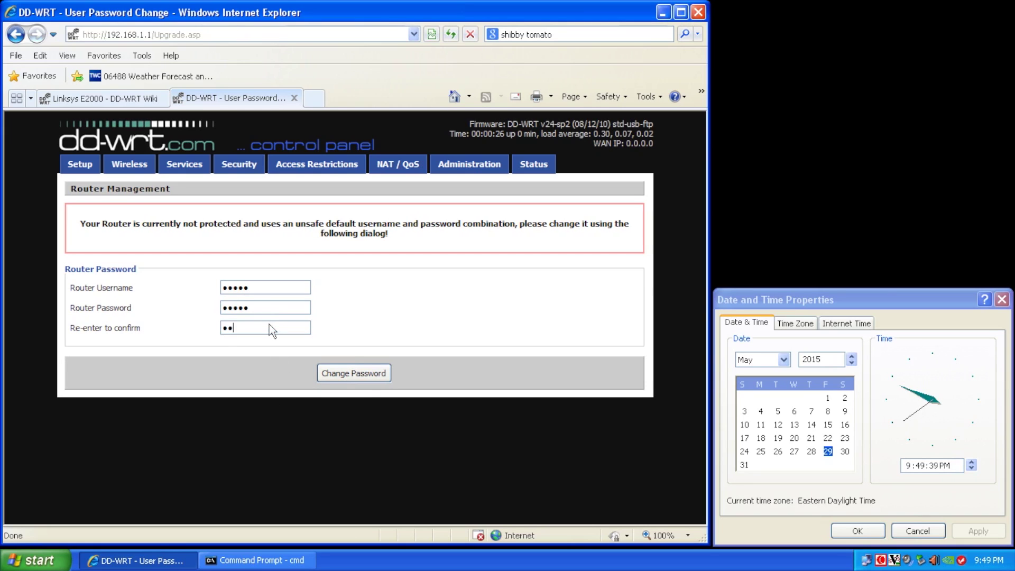
pyautogui.click(365, 379)
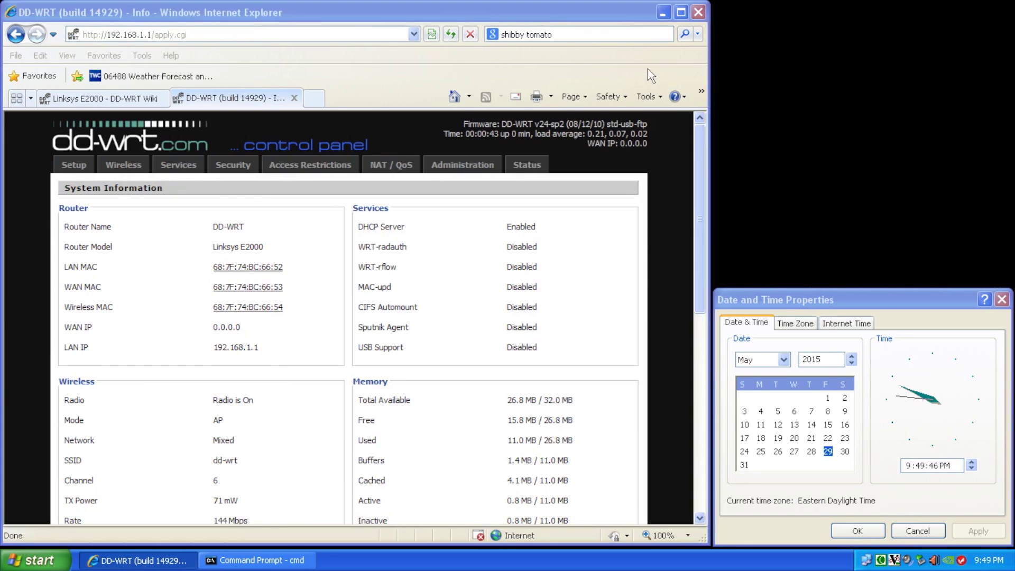
pyautogui.click(648, 69)
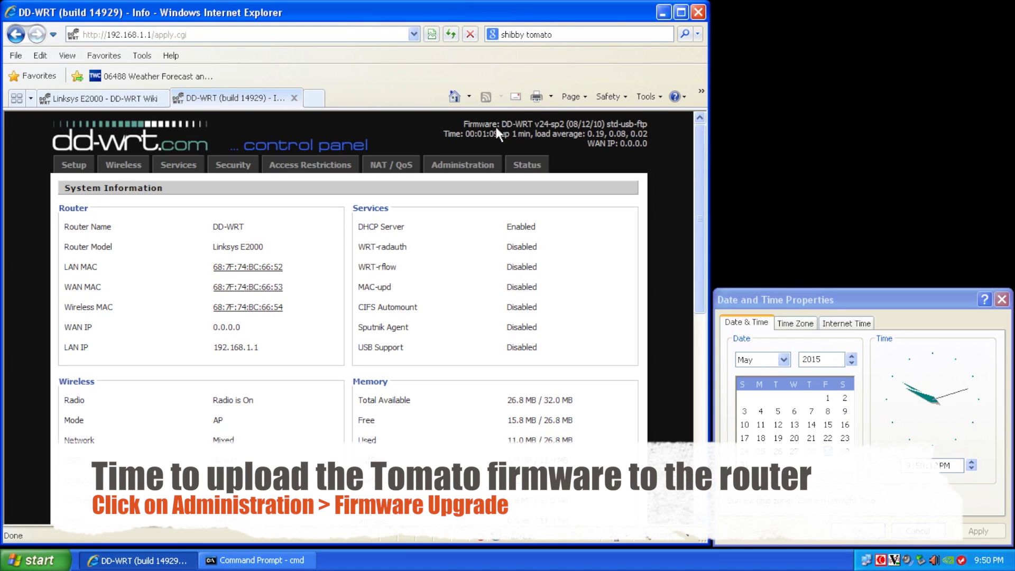
# Step: On DD-WRT's Firmware Upgrade page, set 'After flashing, reset to' to Reset to Default settings
pyautogui.click(478, 165)
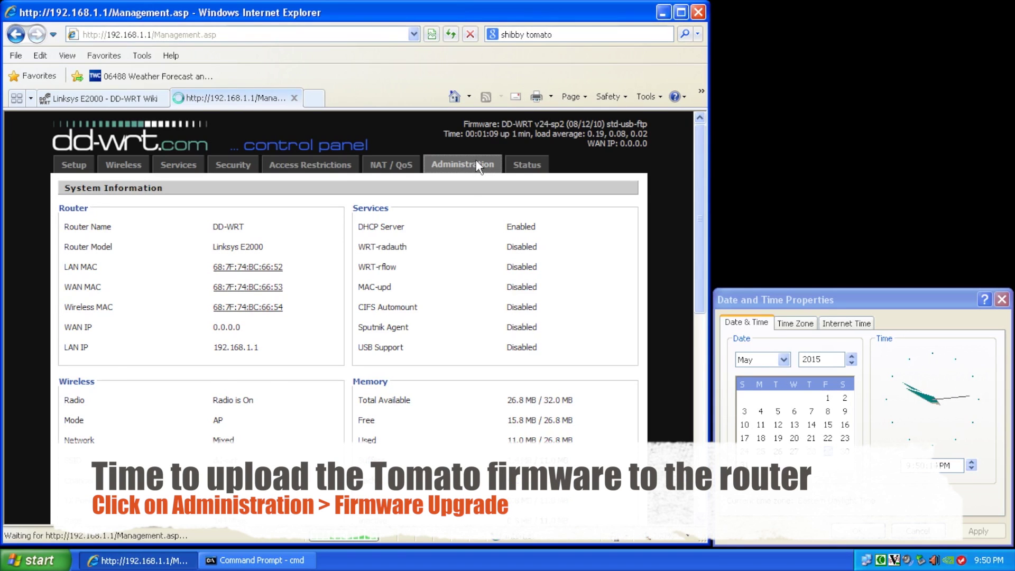
pyautogui.click(434, 188)
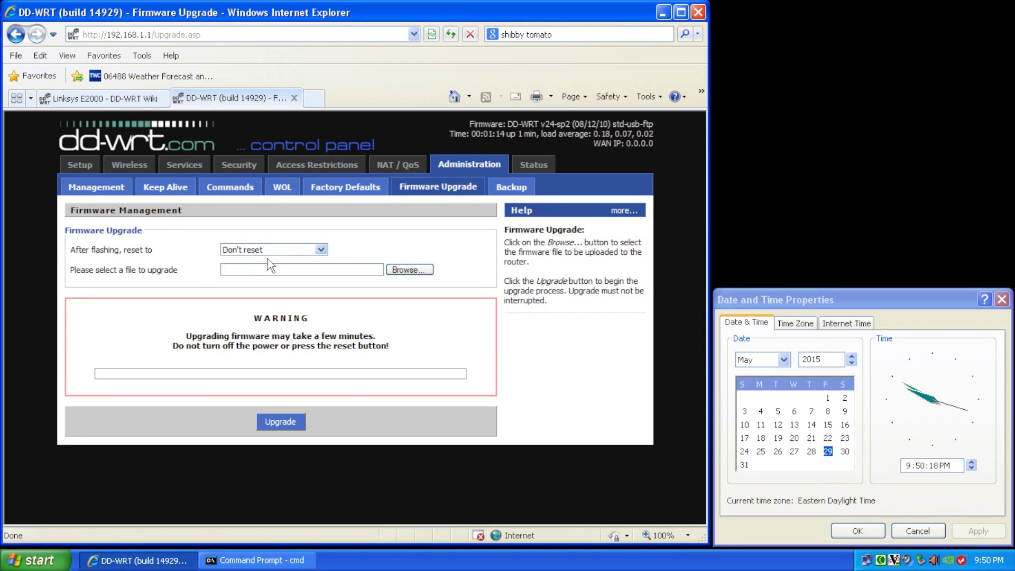
pyautogui.click(231, 251)
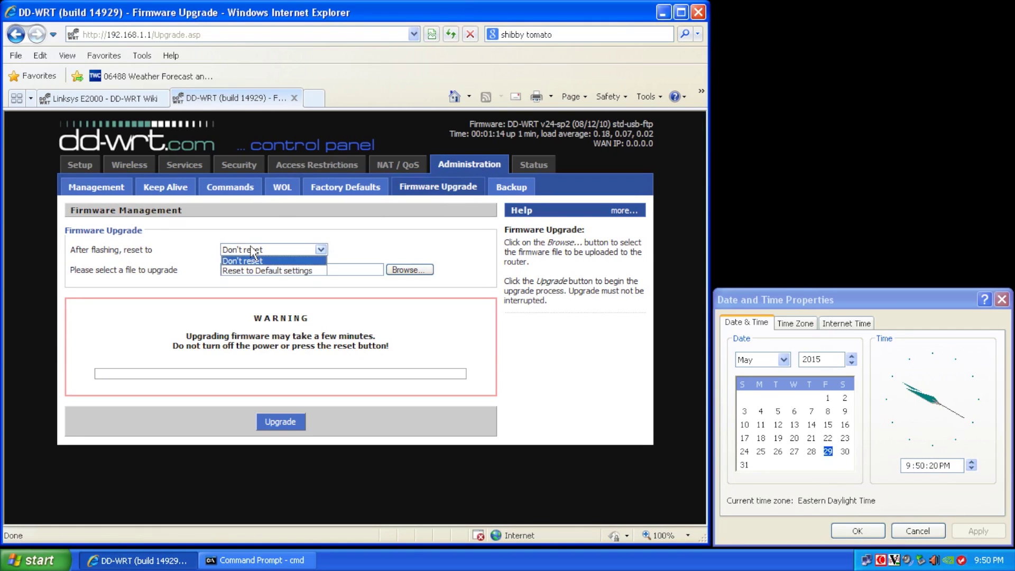
pyautogui.click(252, 268)
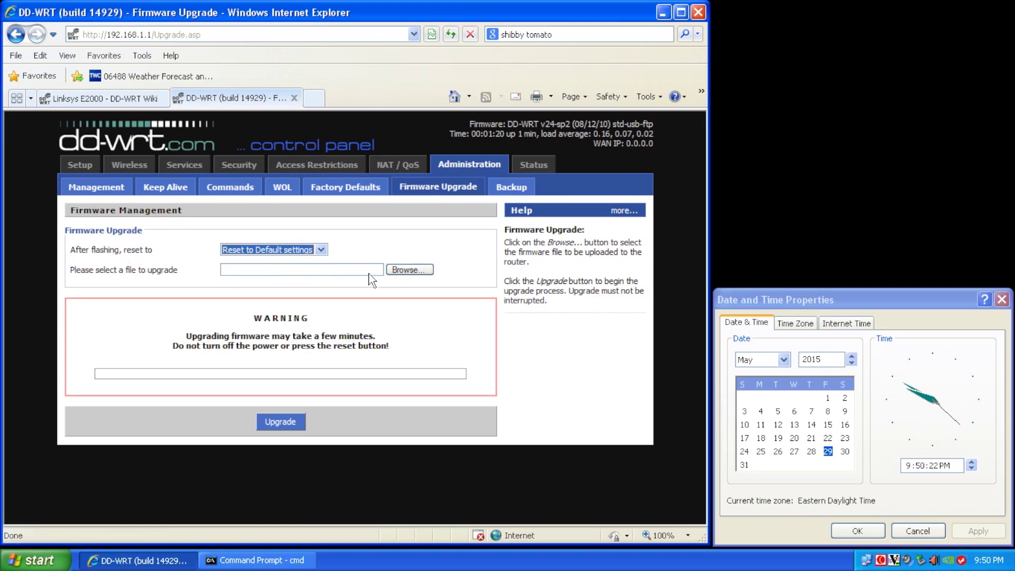
# Step: Choose the Tomato E2000 .bin file, check its properties, and start the upgrade
pyautogui.click(403, 270)
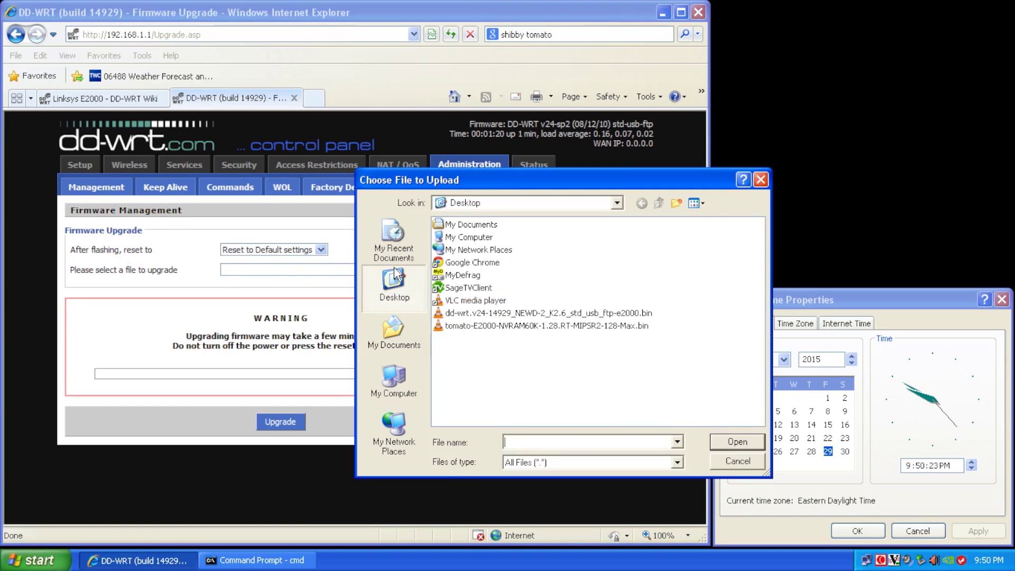
pyautogui.click(486, 326)
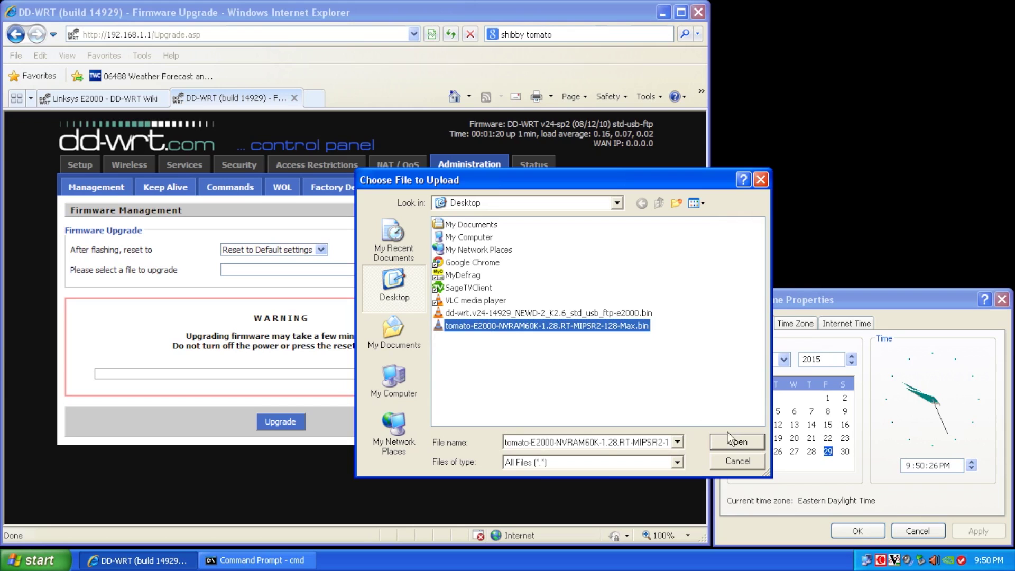
pyautogui.rightClick(547, 326)
pyautogui.click(568, 555)
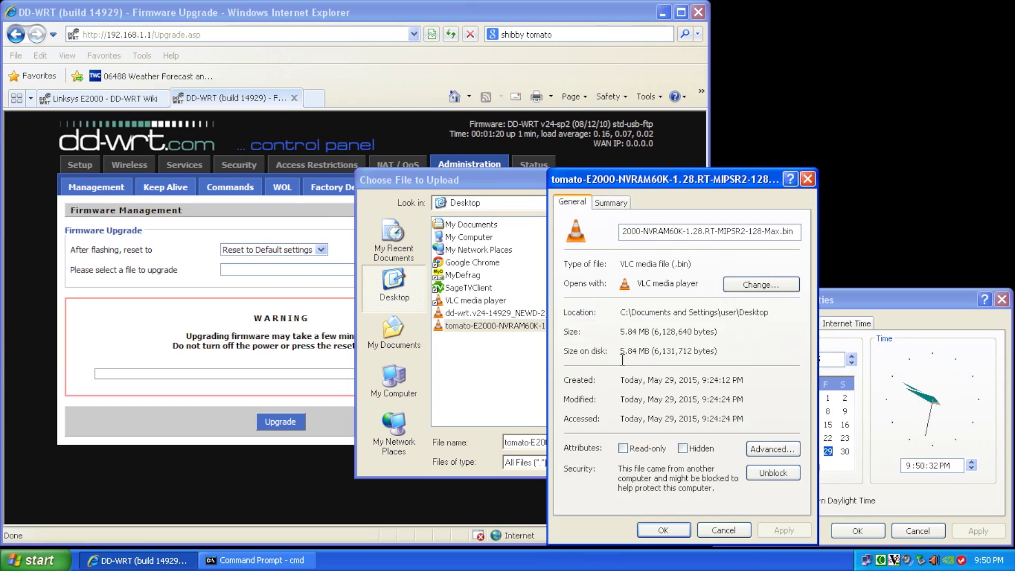
pyautogui.click(723, 531)
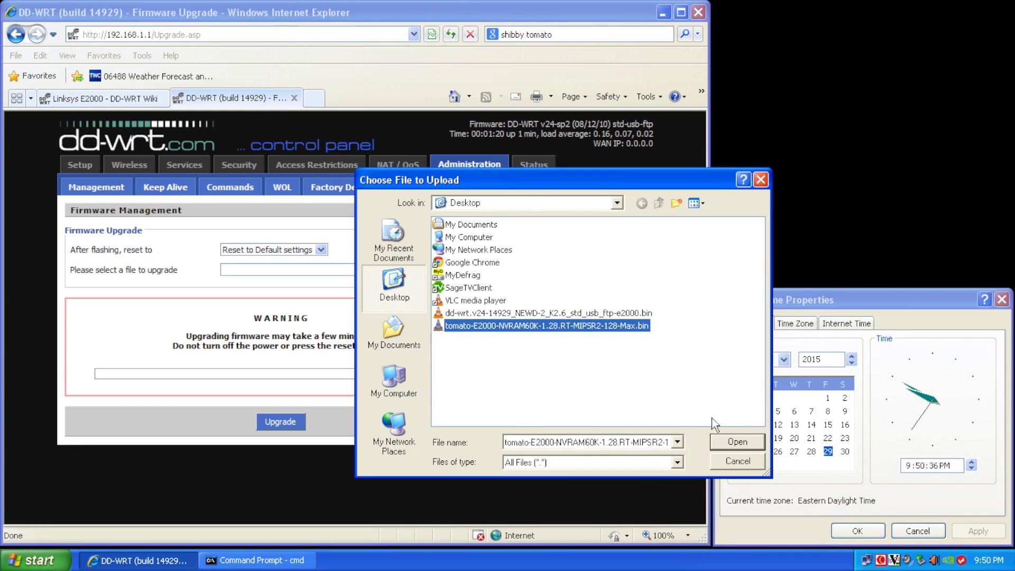
pyautogui.click(730, 446)
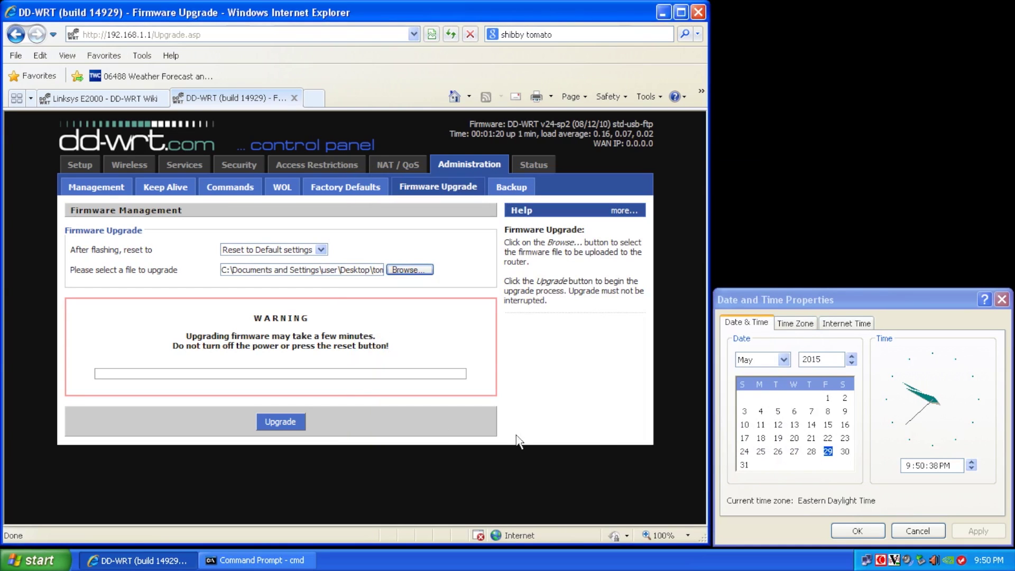
pyautogui.click(296, 423)
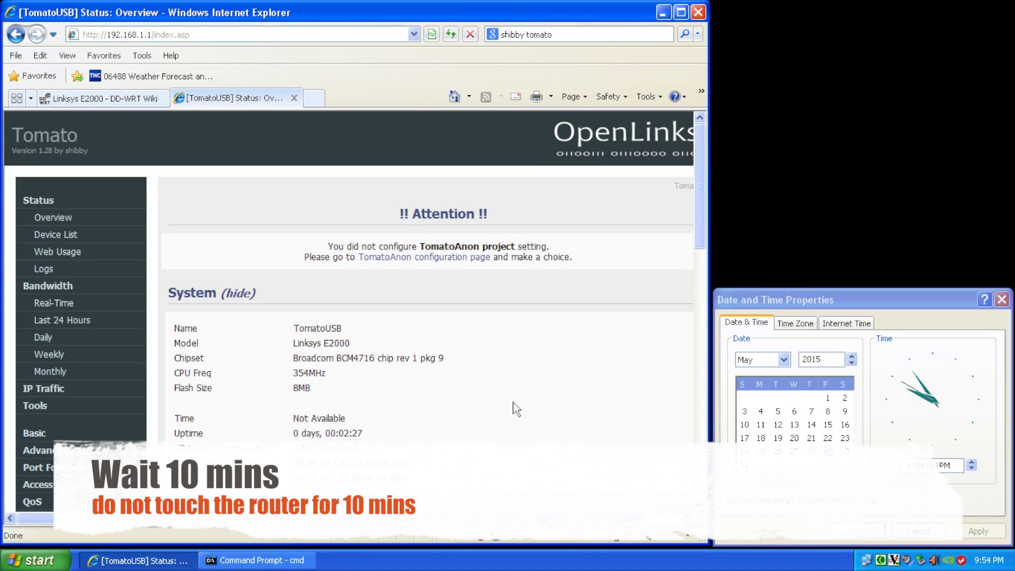
# Step: Wait for the Tomato flash to complete until the Status Overview page loads
pyautogui.rightClick(852, 128)
pyautogui.press('Return')
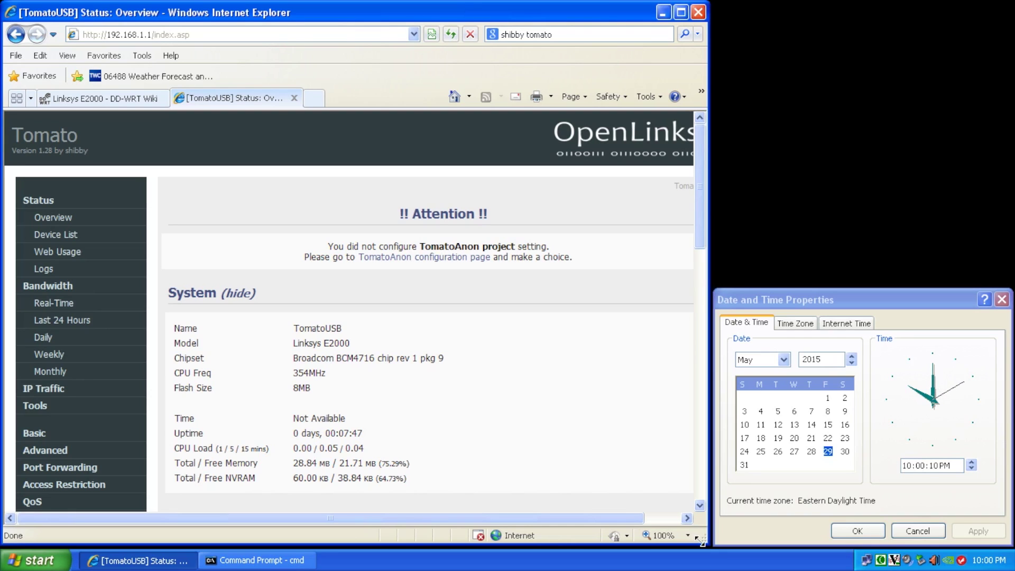
# Step: Widen the browser window and scroll through Tomato's port, LAN and wireless status details
pyautogui.moveTo(701, 539)
pyautogui.mouseDown()
pyautogui.moveTo(739, 541)
pyautogui.moveTo(709, 536)
pyautogui.mouseUp()
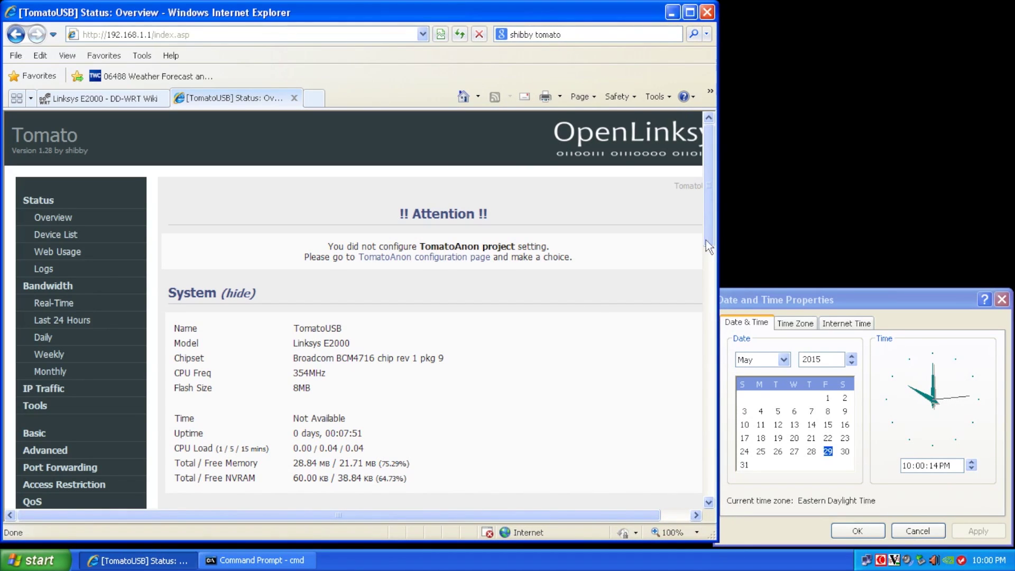
pyautogui.scroll(-1, 705, 235)
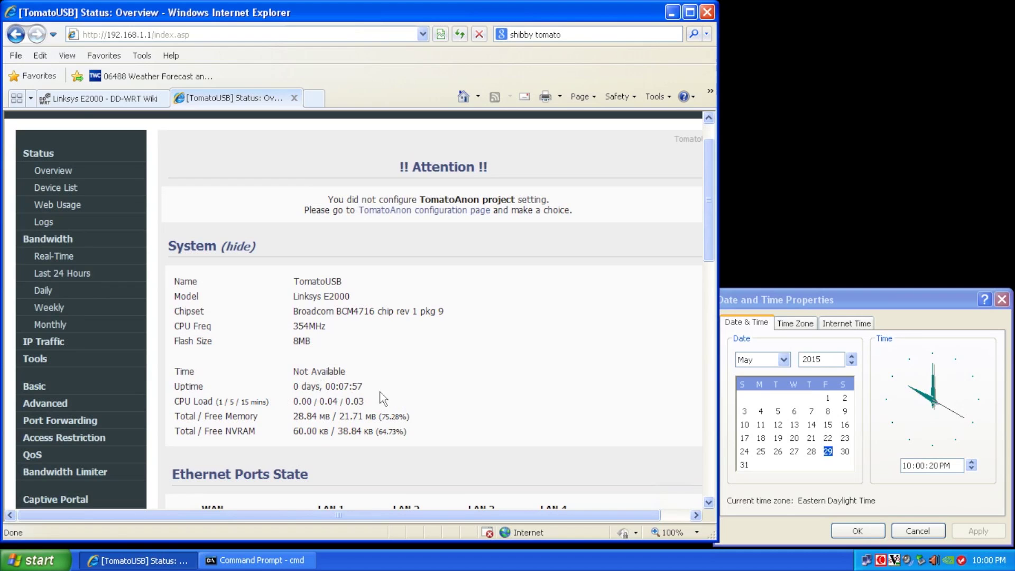
pyautogui.scroll(-12, 677, 365)
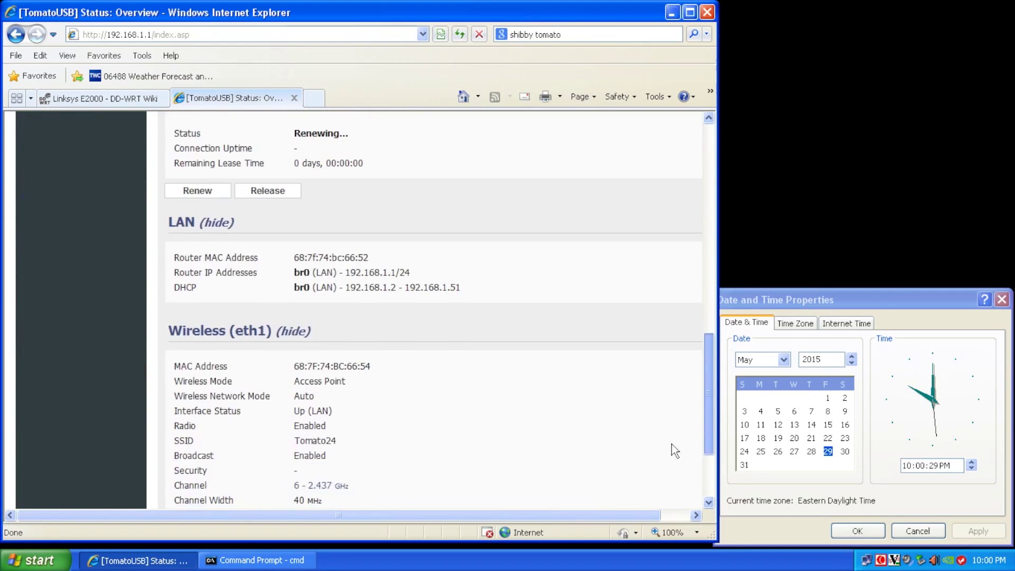
pyautogui.scroll(10, 674, 447)
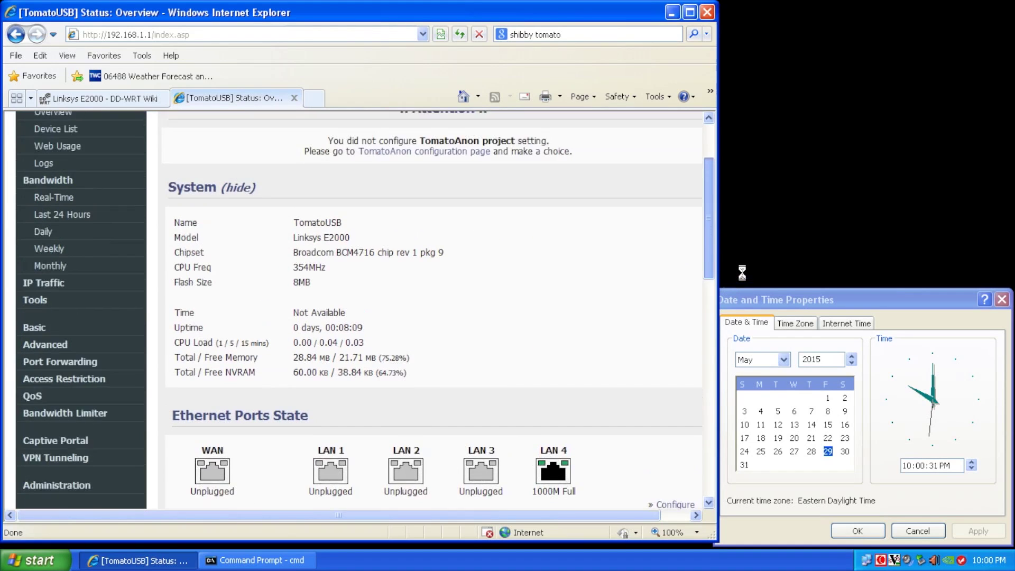
pyautogui.scroll(-5, 742, 277)
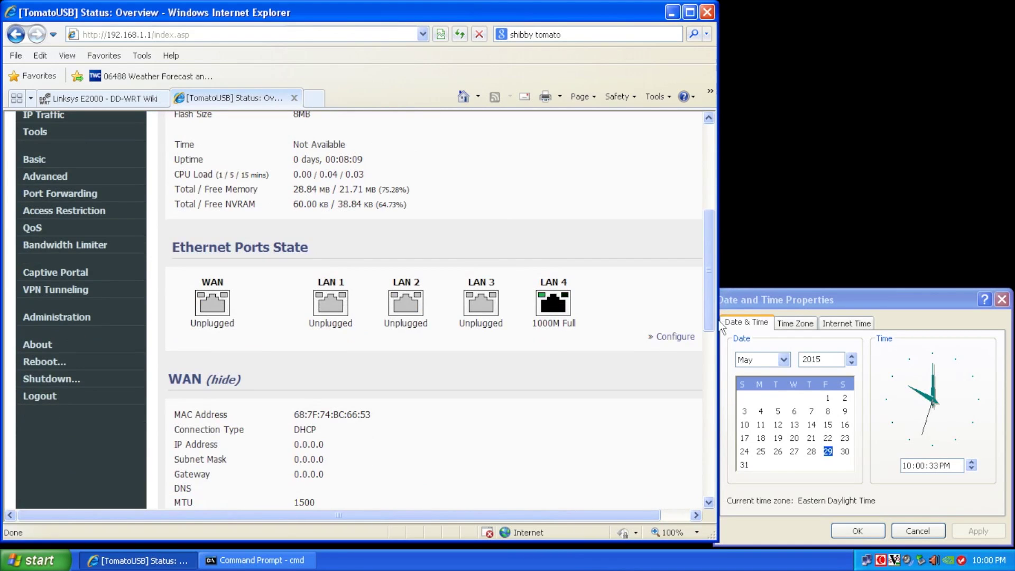
pyautogui.click(65, 319)
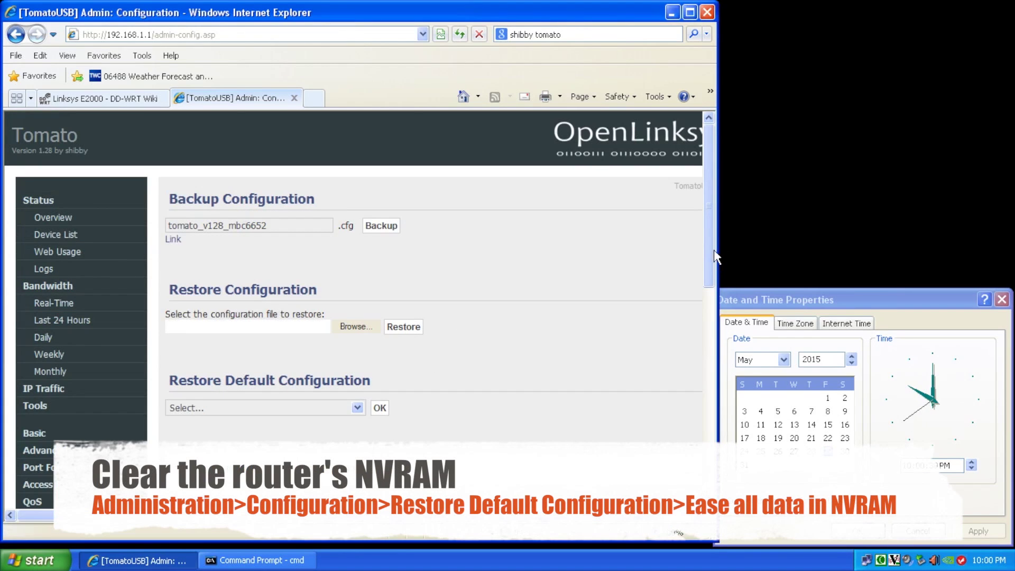
# Step: Choose 'Erase all data in NVRAM memory (thorough)' under Restore Default Configuration and confirm it
pyautogui.moveTo(711, 257); pyautogui.dragTo(687, 336)
pyautogui.scroll(-2, 684, 331)
pyautogui.scroll(5, 682, 370)
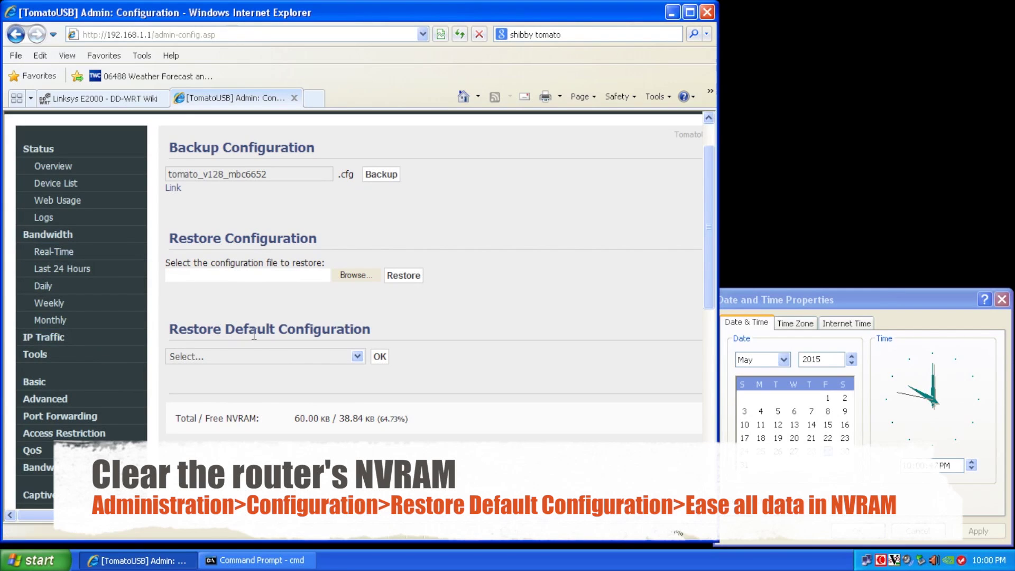
pyautogui.click(313, 355)
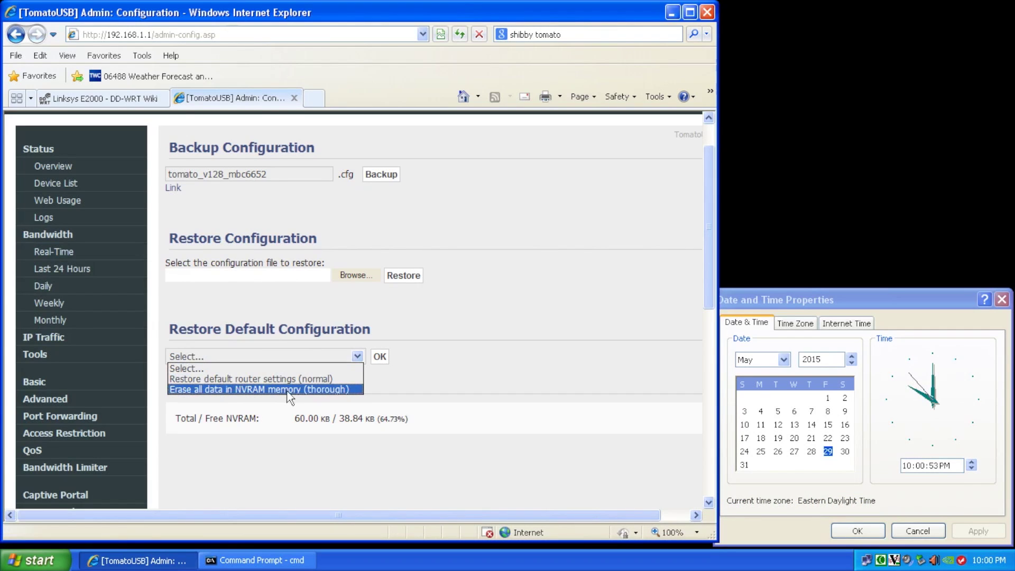
pyautogui.click(287, 391)
pyautogui.click(381, 356)
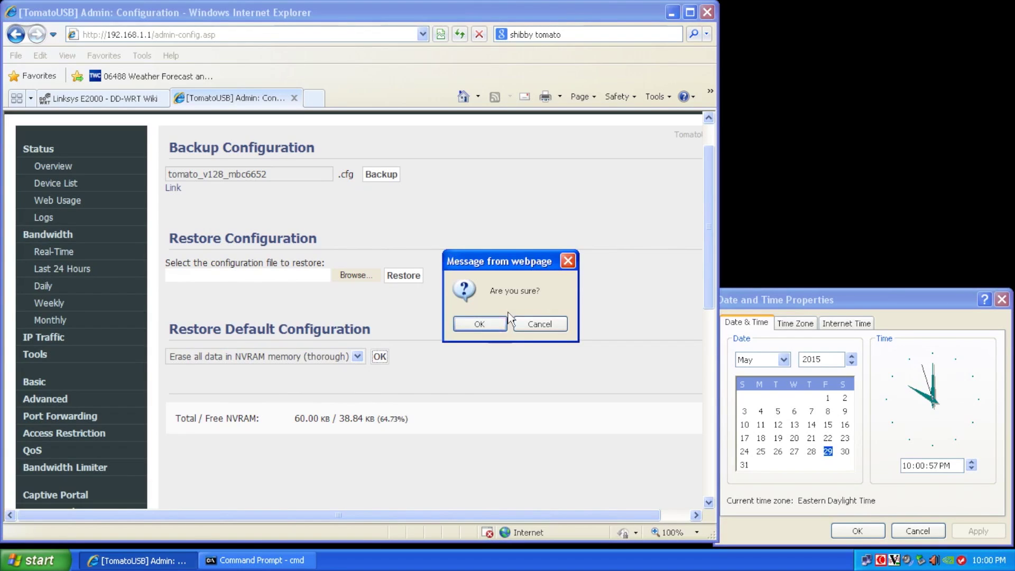
pyautogui.click(480, 325)
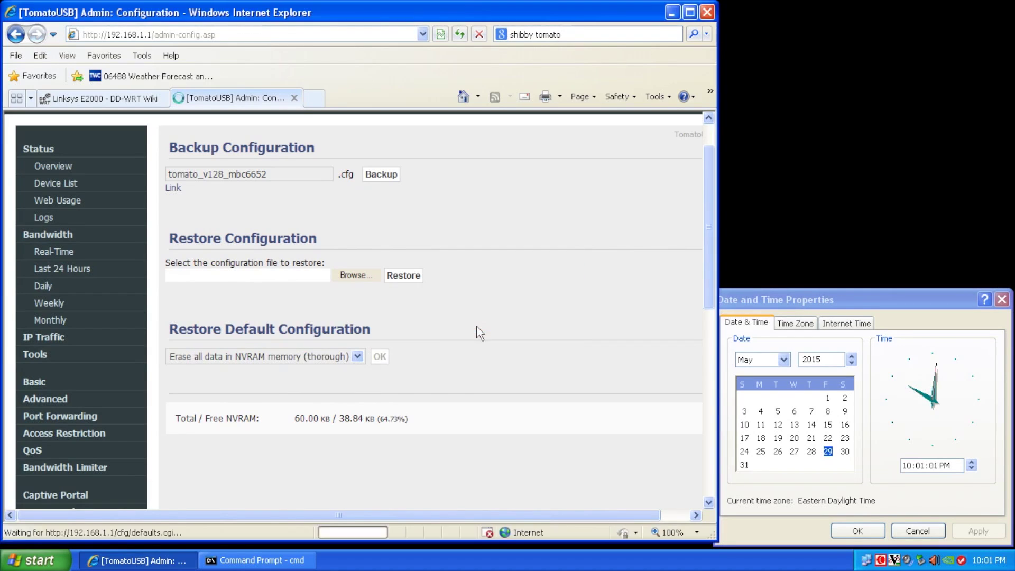